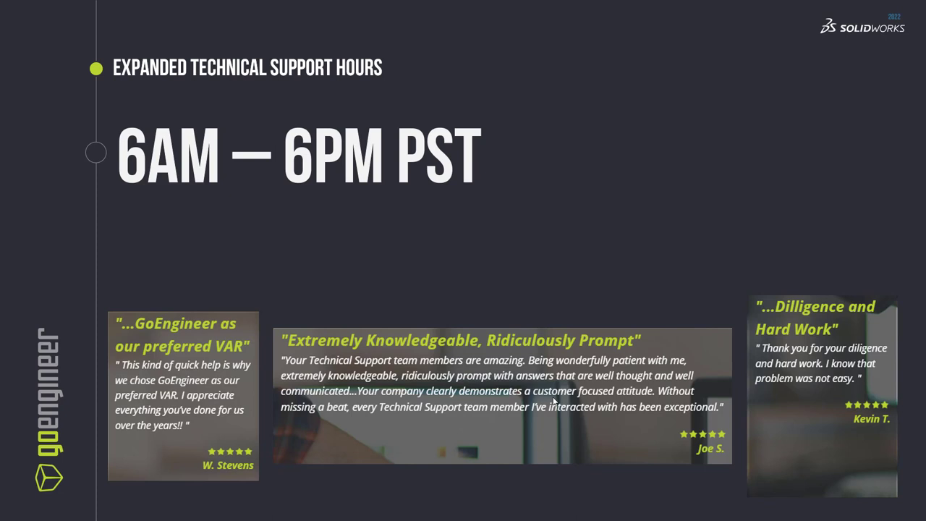
- Advance the slides past Mentoring Sessions toward the self-paced SOLIDWORKS training showcase
left_click(554, 401)
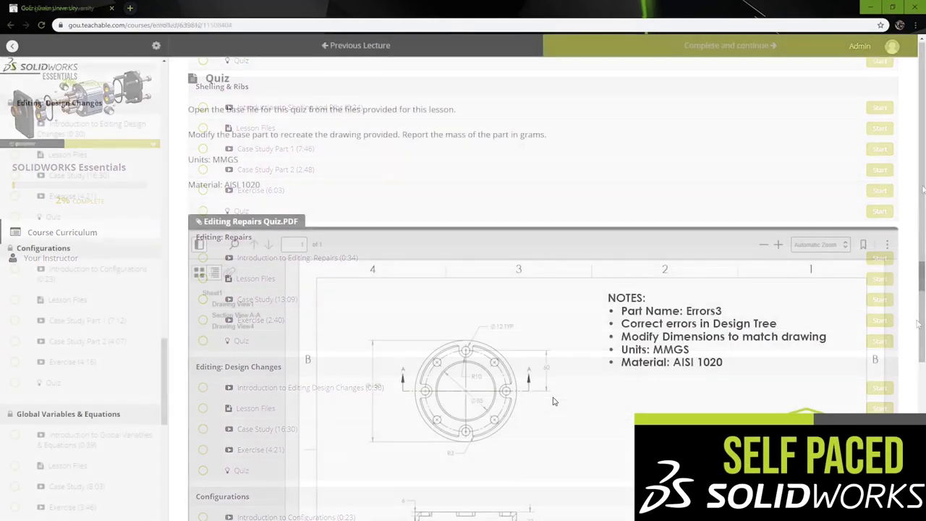
- Scroll through the Editing: Repairs quiz PDF and the course progress list
scroll(554, 401, "down", 5)
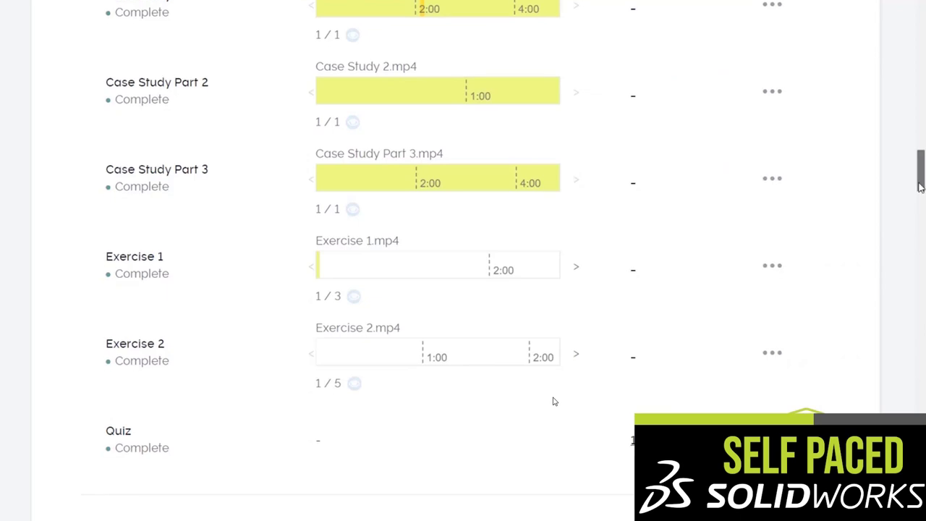
scroll(554, 401, "down", 10)
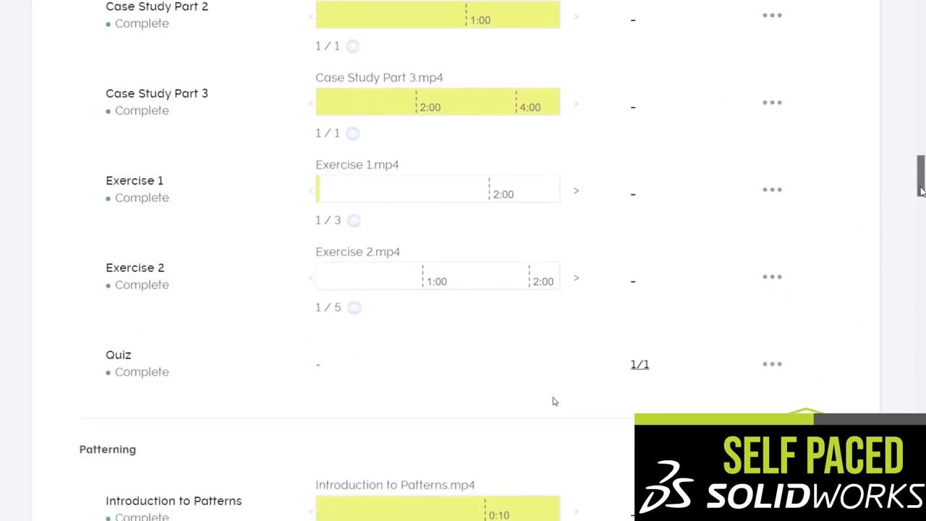
scroll(553, 401, "down", 6)
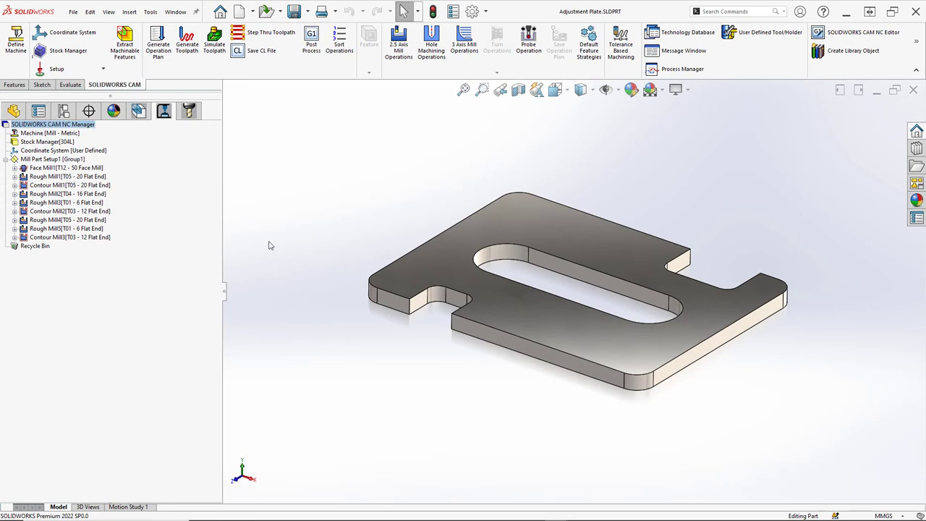
- Show the Tool Crib tab and bring up the actions for Tool Crib 2 (Metric)
left_click(188, 118)
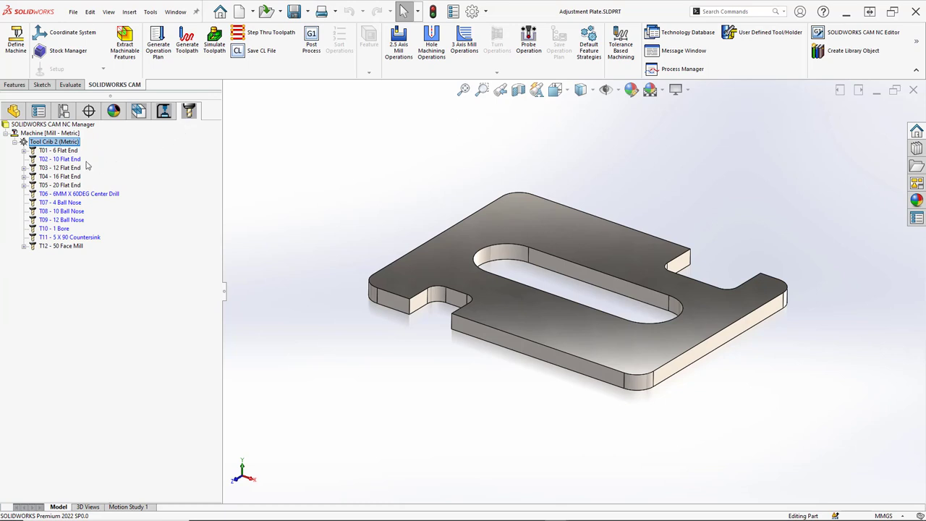
right_click(70, 141)
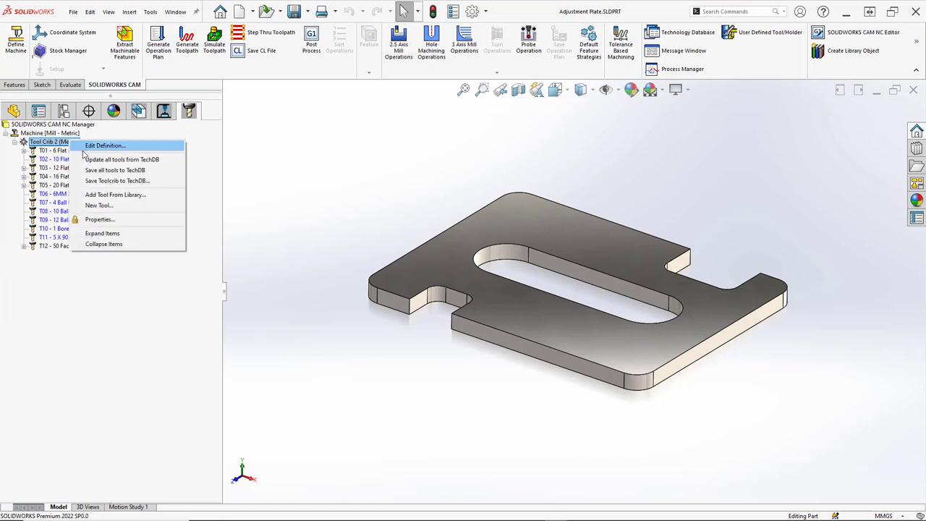
- Add a tool from the library and set the Tool type filter to Flat End
left_click(101, 195)
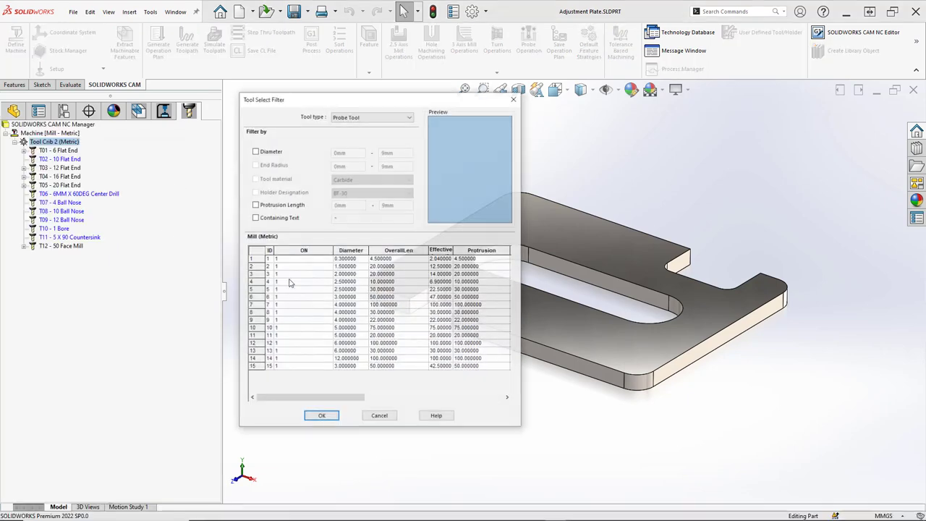
left_click_drag(338, 101, 345, 132)
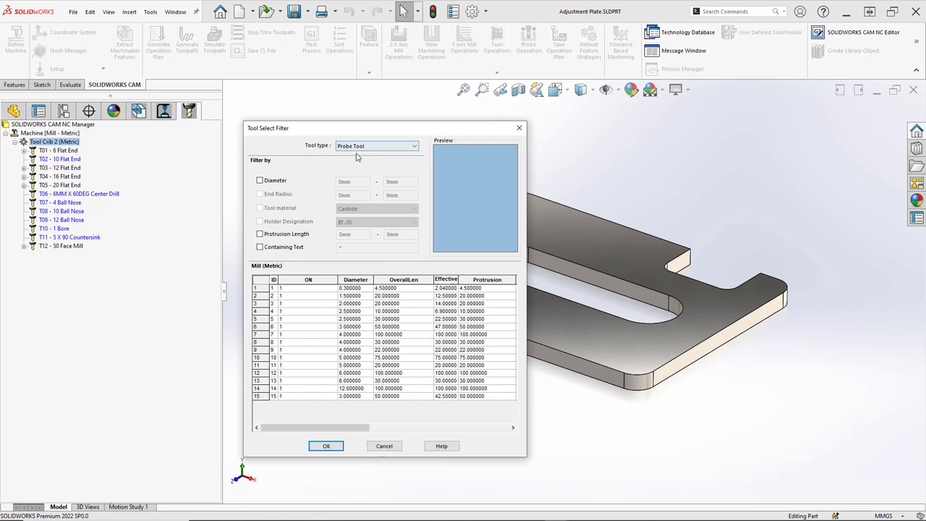
left_click(372, 148)
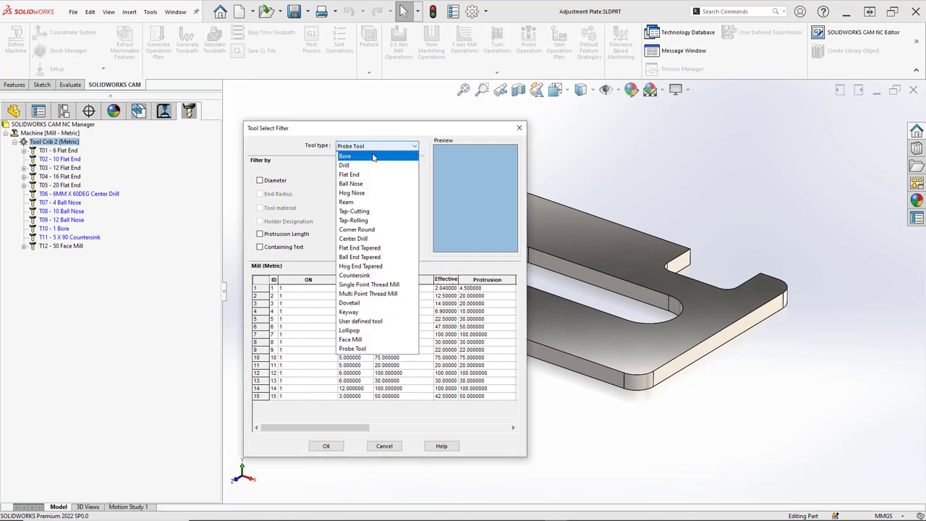
left_click(316, 173)
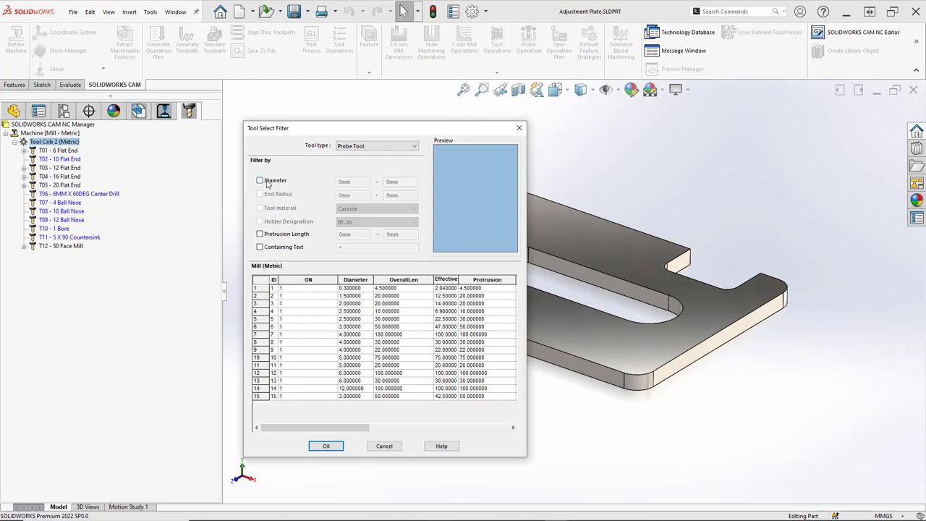
left_click(357, 148)
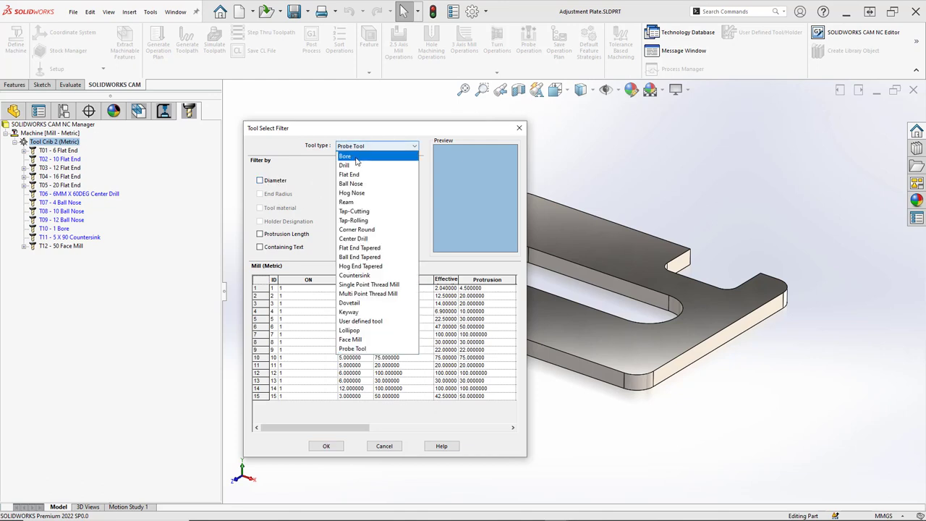
left_click(354, 181)
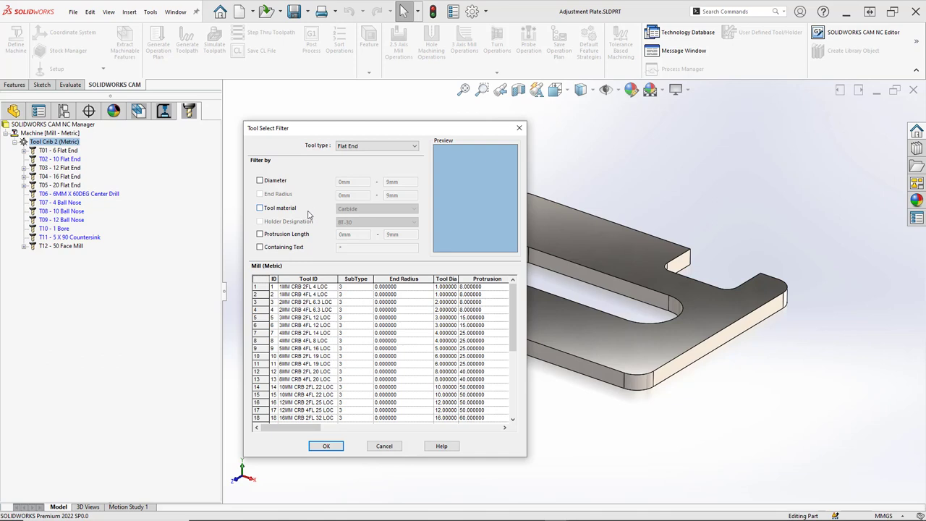
- Narrow the Flat End tools to those containing '12 LOC', then cancel without adding a tool
left_click(260, 247)
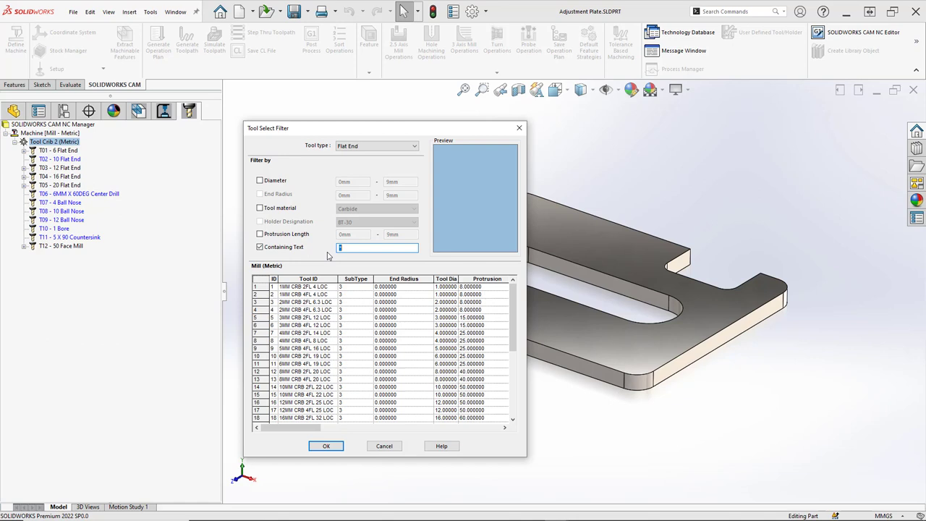
type("12 LOC")
key("Tab")
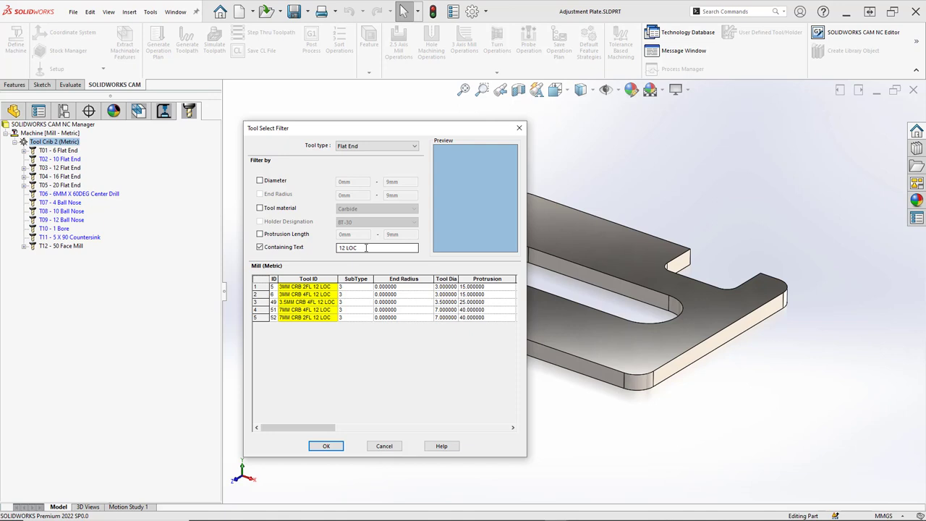
left_click(383, 447)
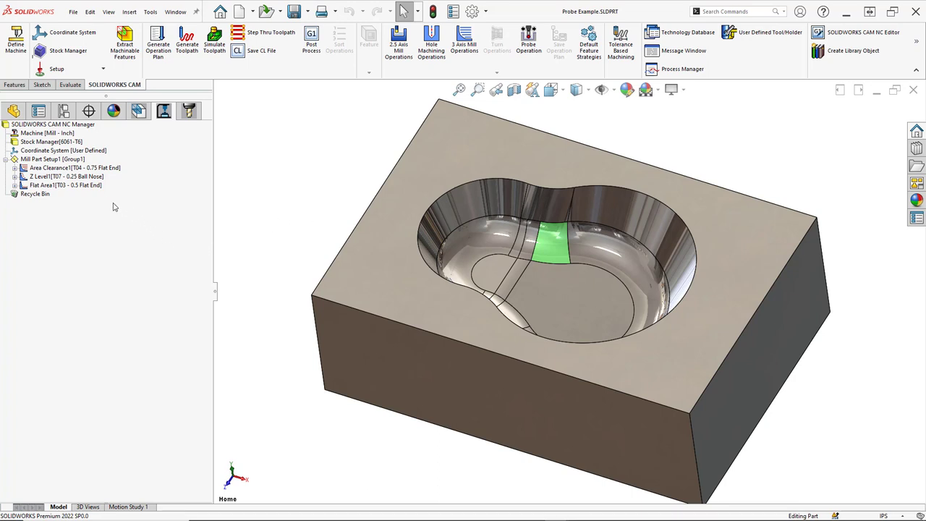
- Select the Flat Area1 operation in the CAM Operation tree
left_click(79, 187)
- Add a probing operation after Flat Area1 using the T17 0.197 Probe Tool
right_click(79, 188)
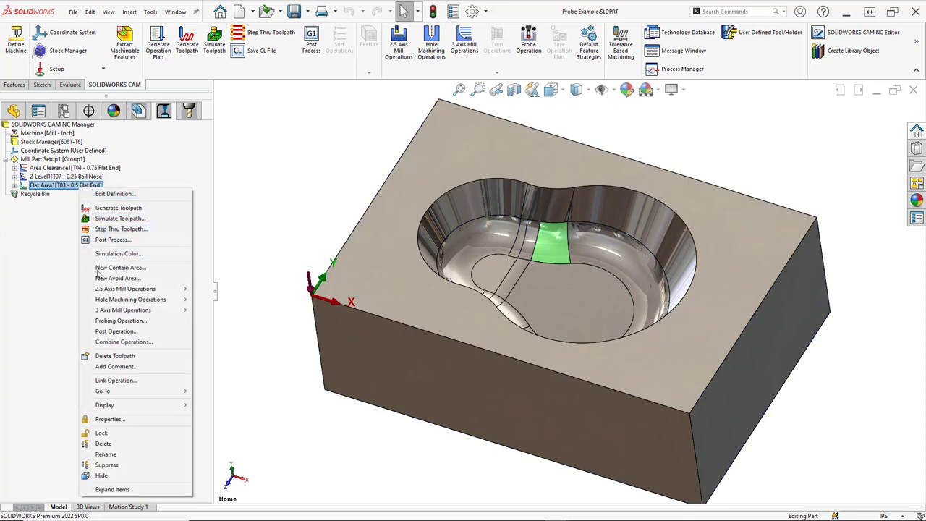
left_click(103, 322)
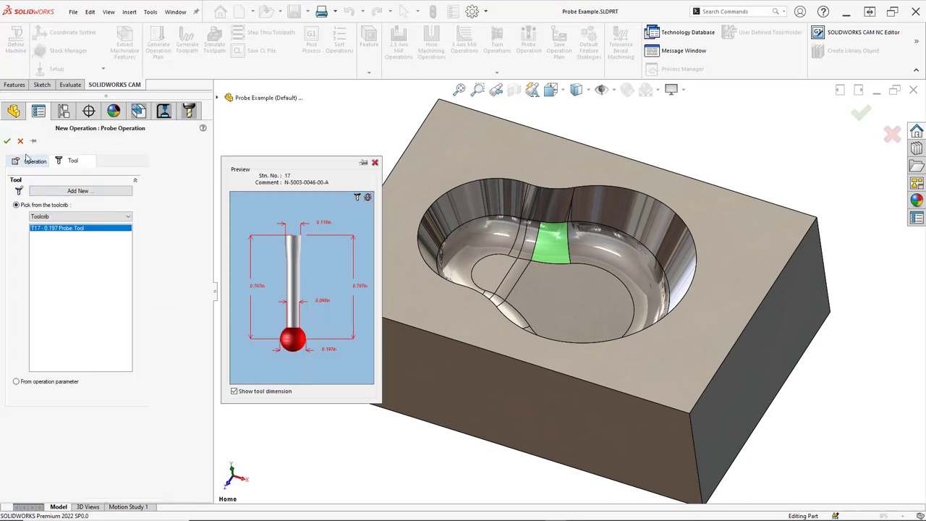
left_click(8, 142)
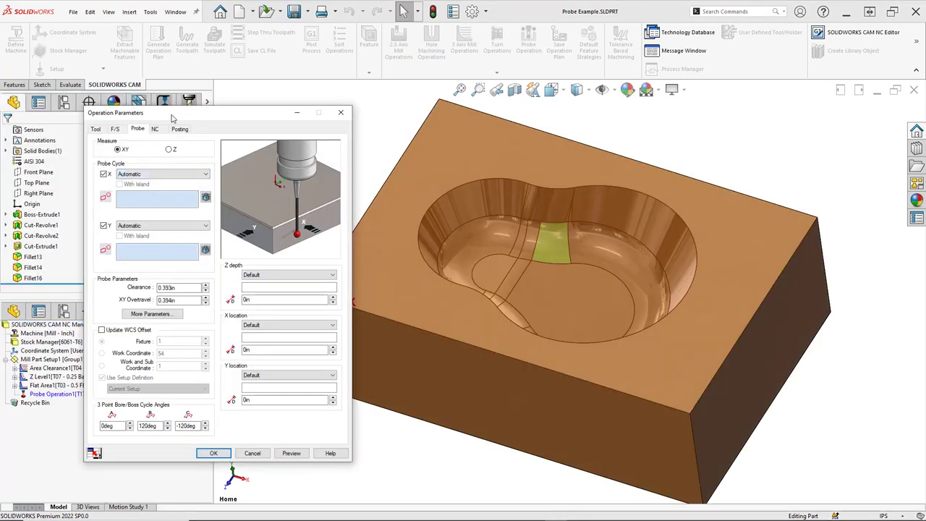
left_click_drag(171, 116, 187, 110)
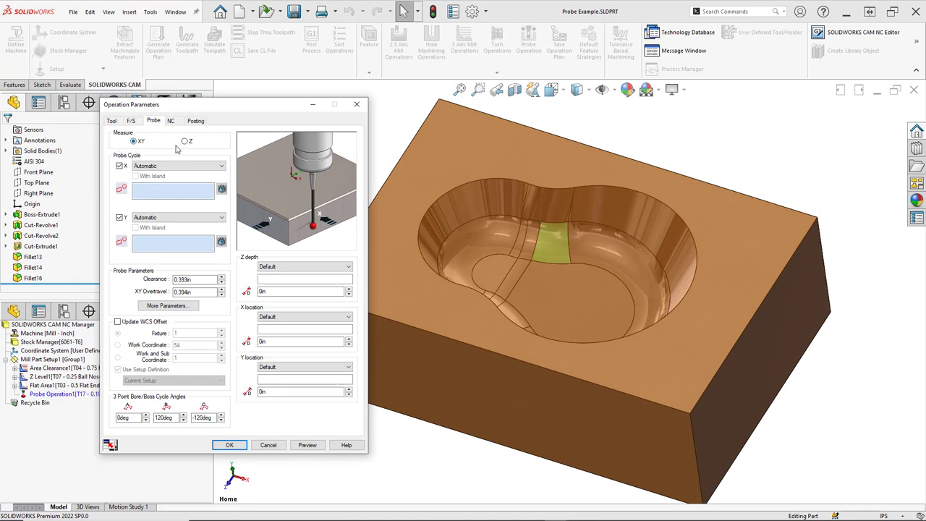
- Set the probe to Z (Single Face) on the curved Fillet16 face inside the pocket
left_click(185, 142)
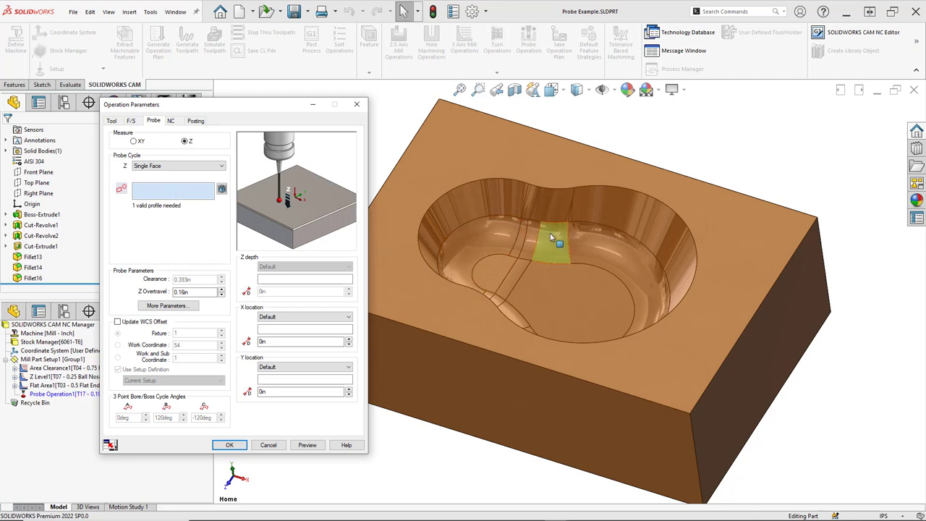
scroll(551, 238, "down", 5)
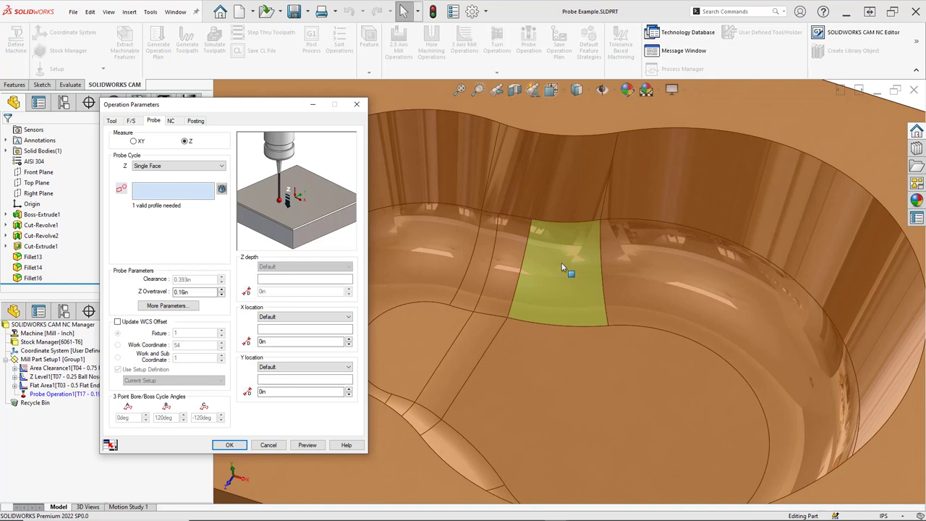
left_click(561, 265)
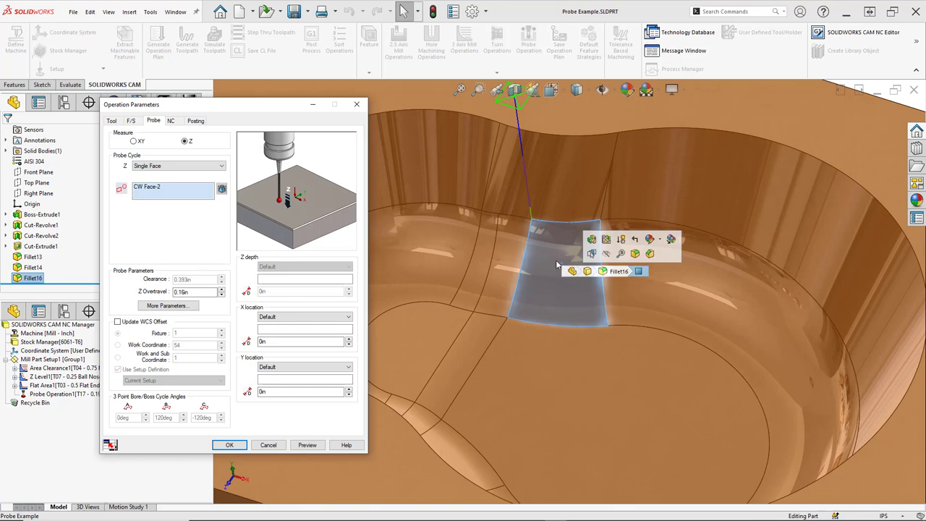
middle_click_drag(558, 265, 565, 249)
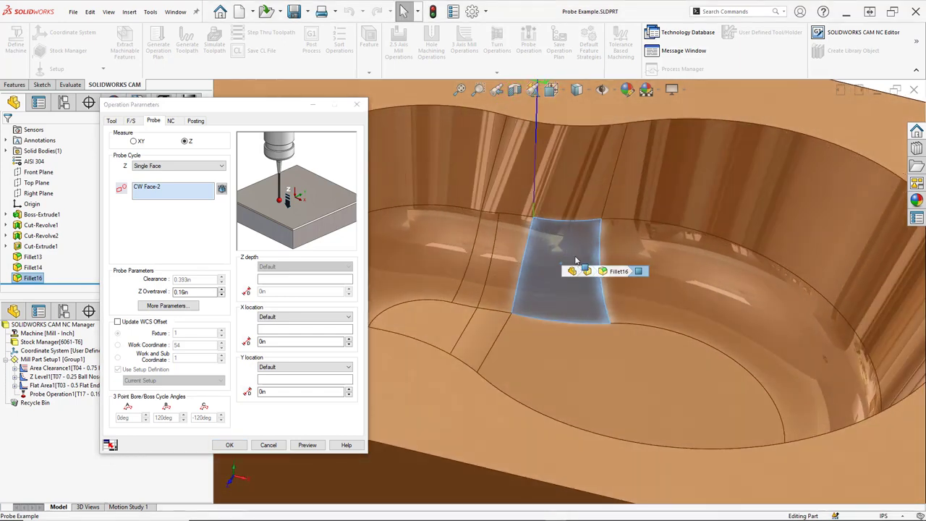
scroll(555, 241, "down", 2)
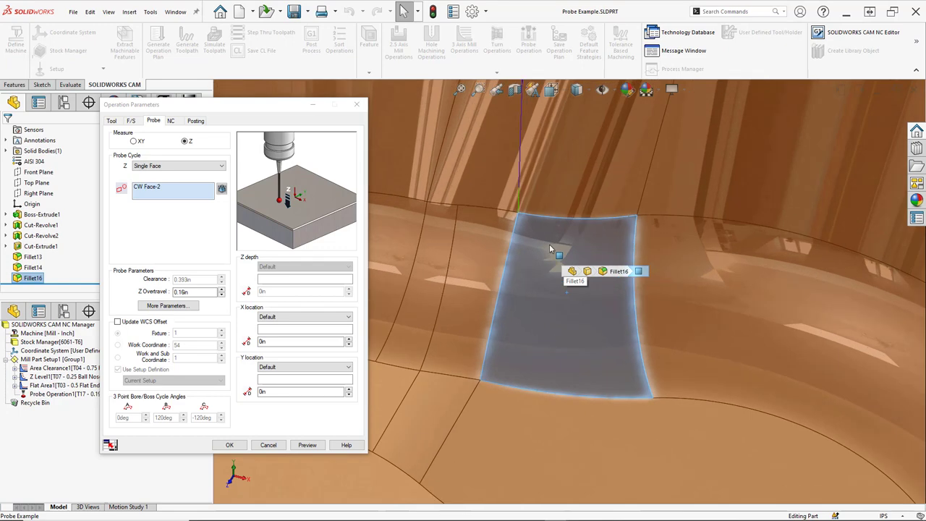
scroll(549, 244, "down", 3)
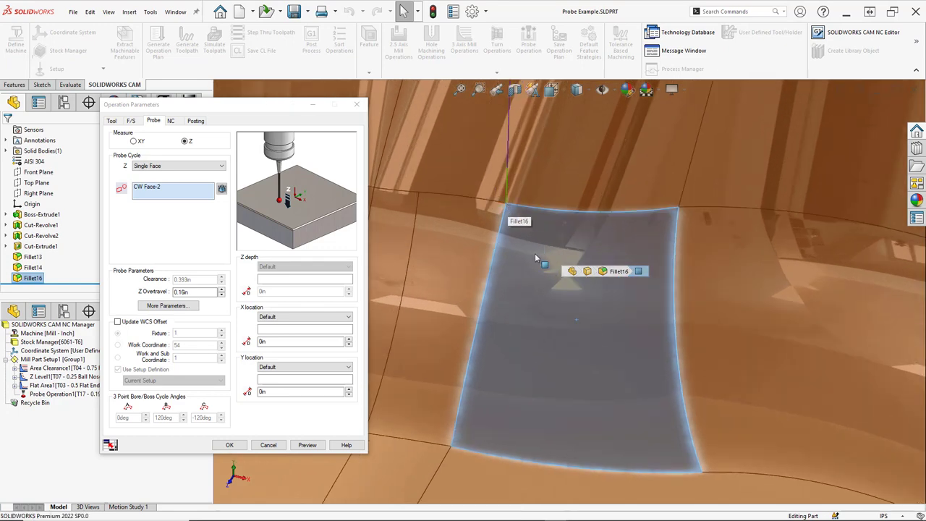
scroll(550, 311, "up", 2)
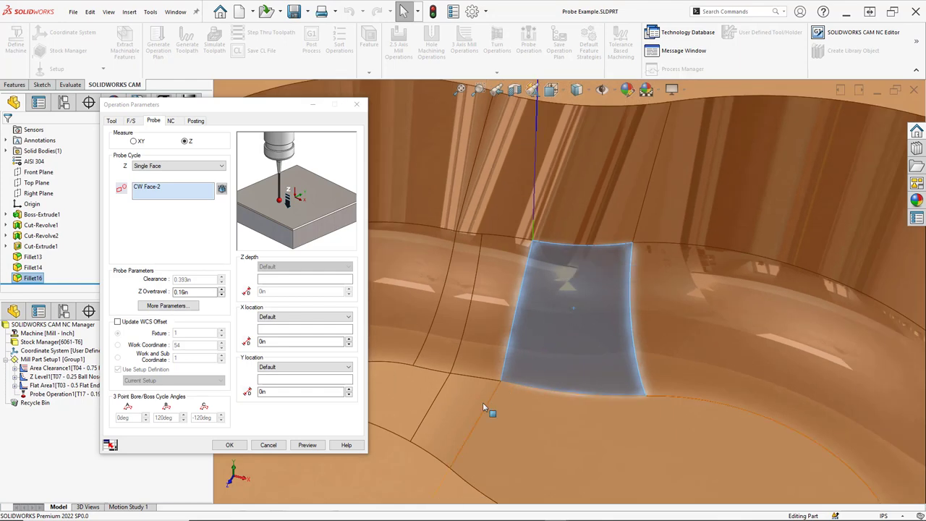
left_click(230, 445)
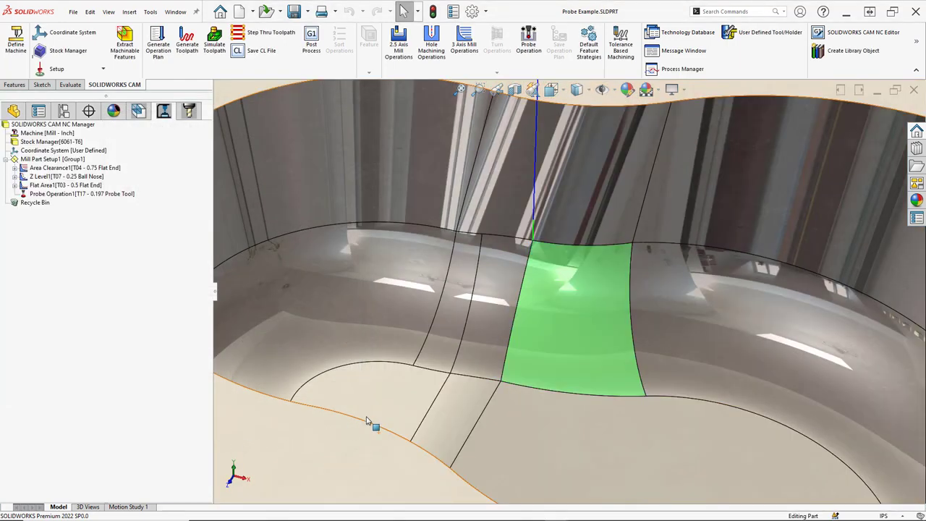
scroll(496, 321, "up", 5)
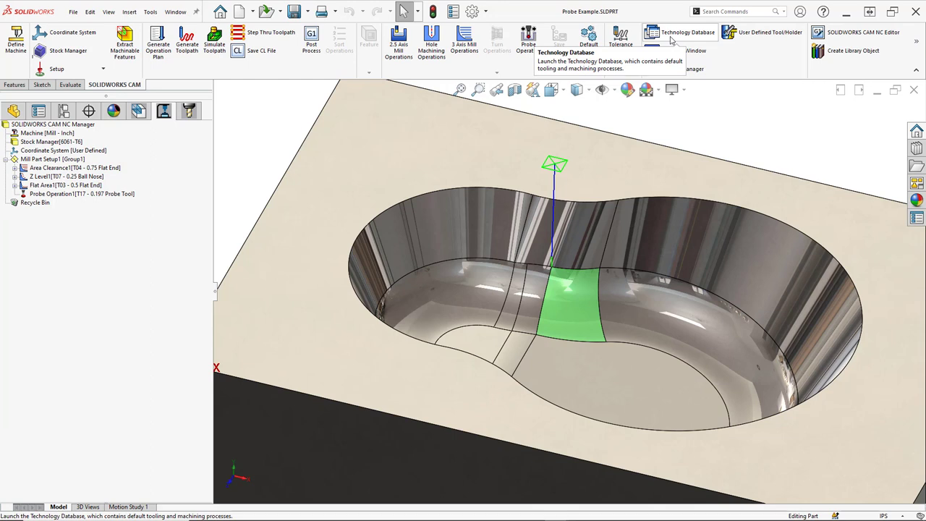
- Launch the Technology Database and display its Settings page
left_click(672, 39)
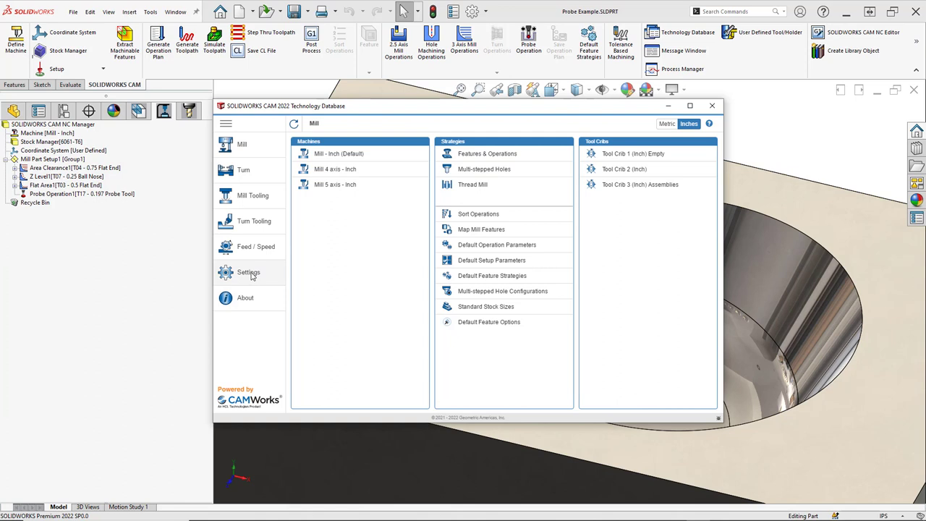
left_click(249, 274)
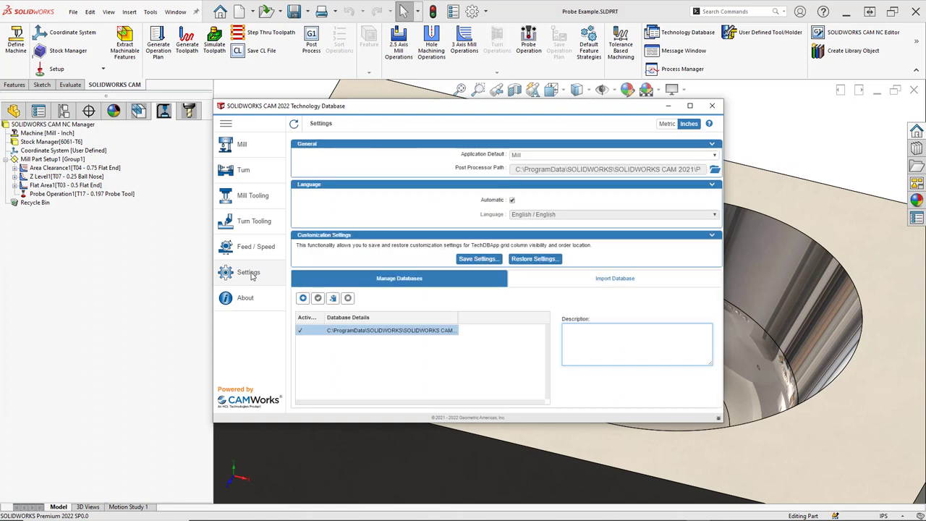